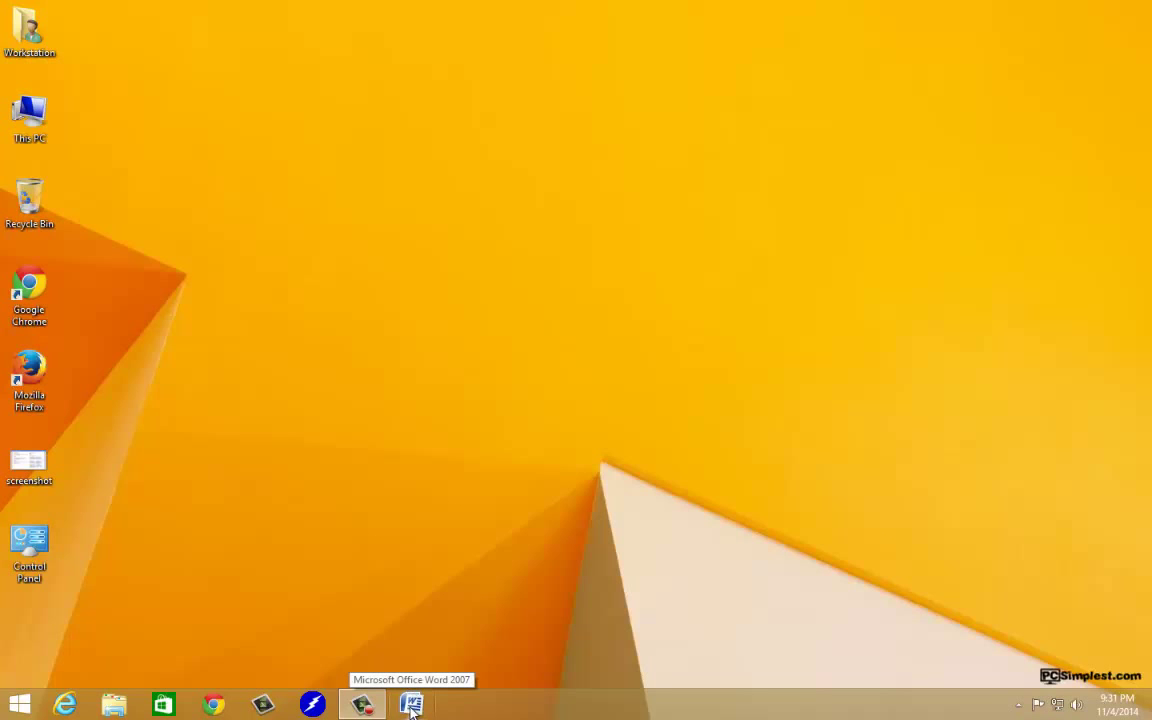
# Step: Paste the desktop screenshot into the blank Word document, then minimize Word
pyautogui.click(411, 705)
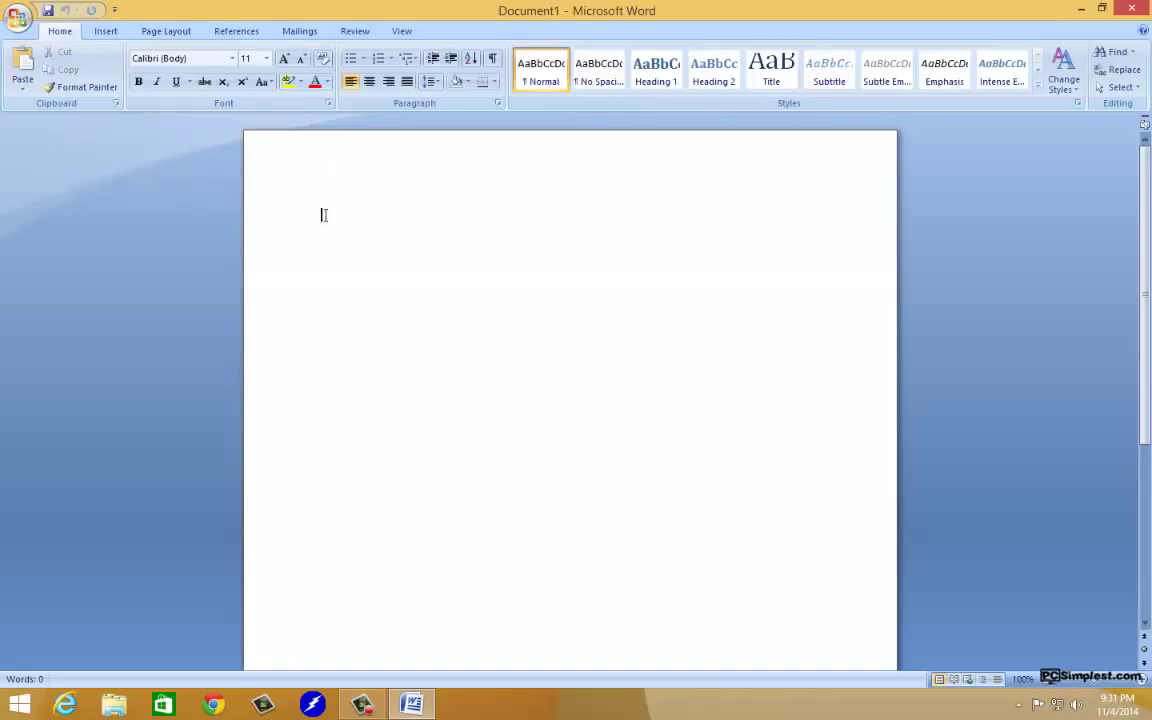
pyautogui.rightClick(327, 214)
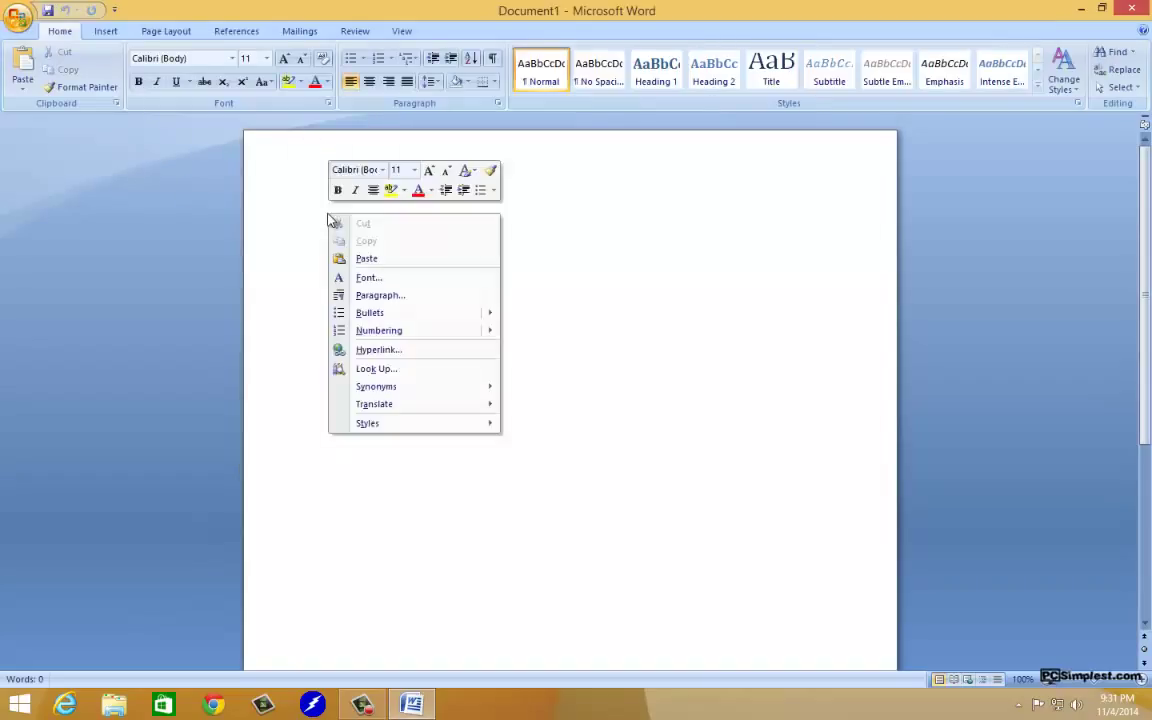
pyautogui.click(393, 262)
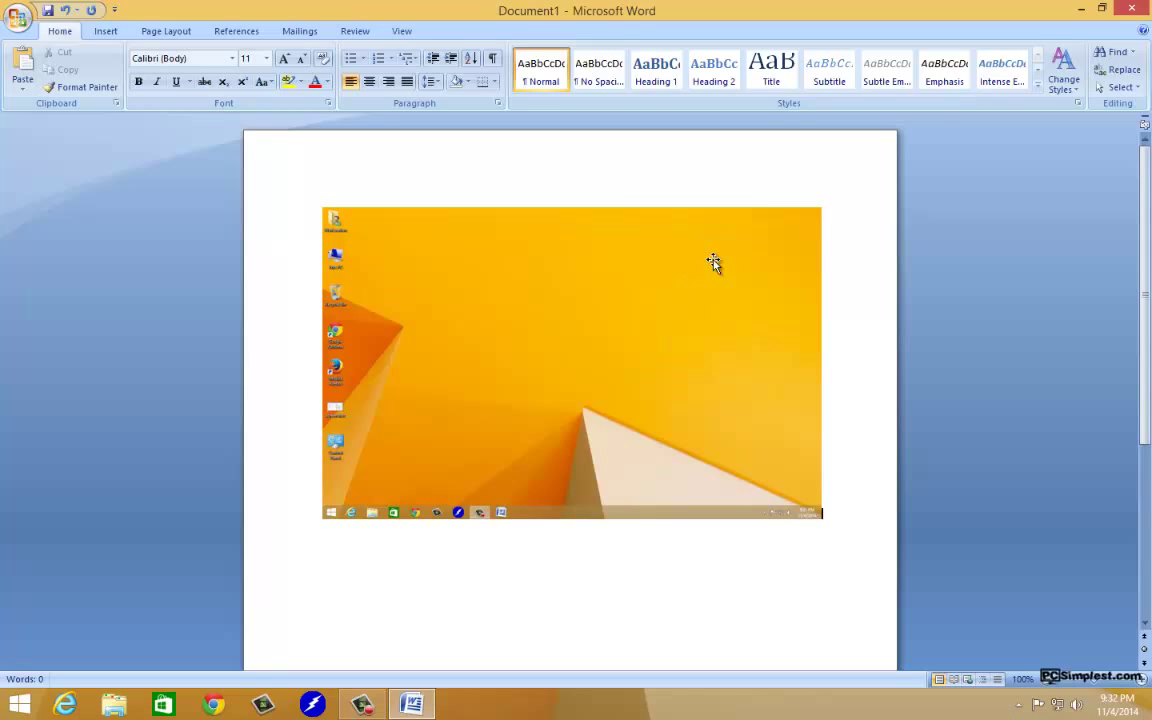
pyautogui.click(1081, 9)
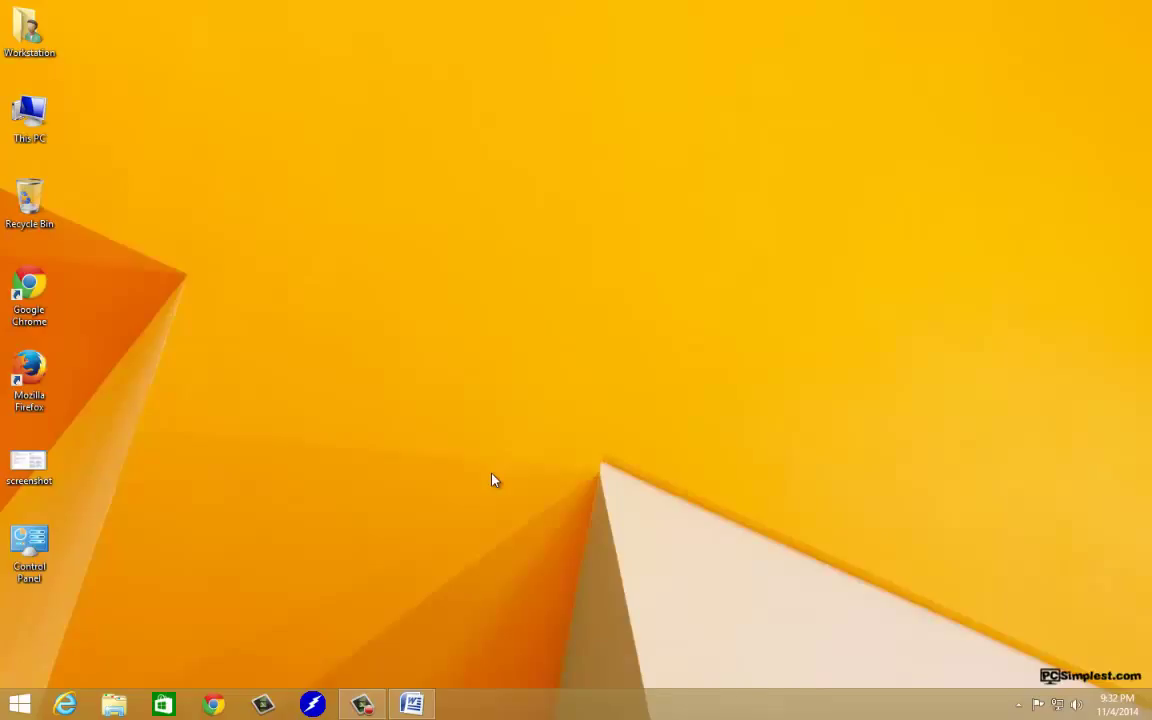
# Step: Load ninite.com in Internet Explorer's address bar
pyautogui.click(64, 704)
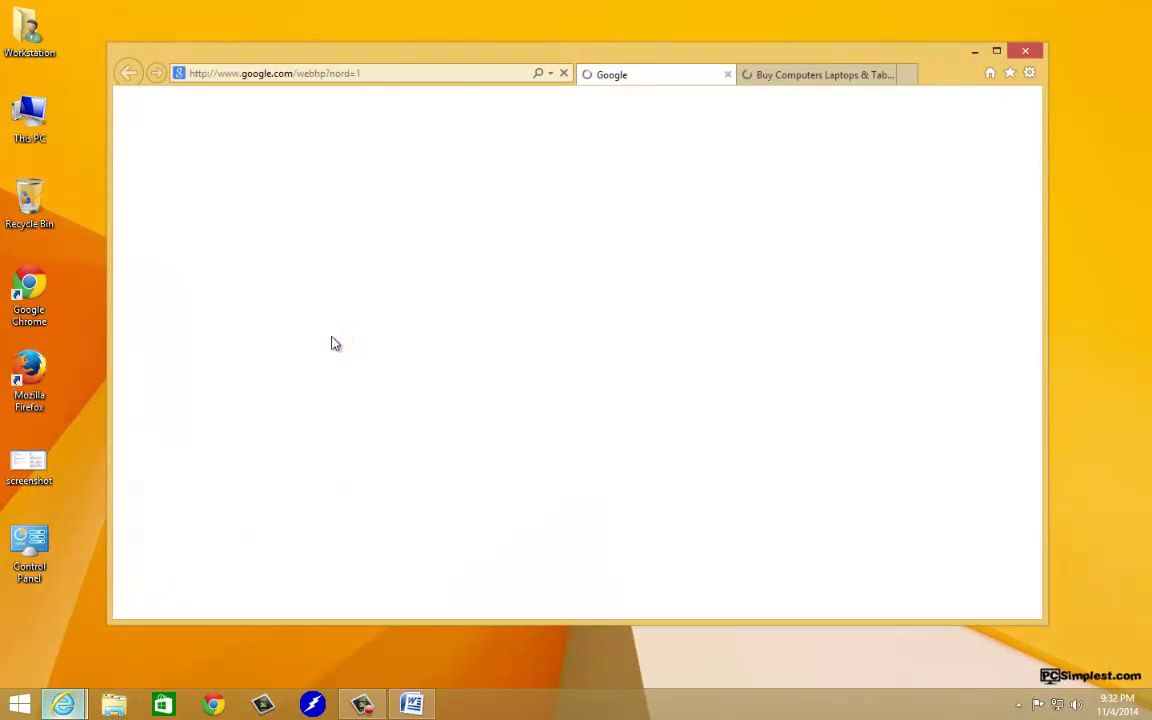
pyautogui.click(388, 73)
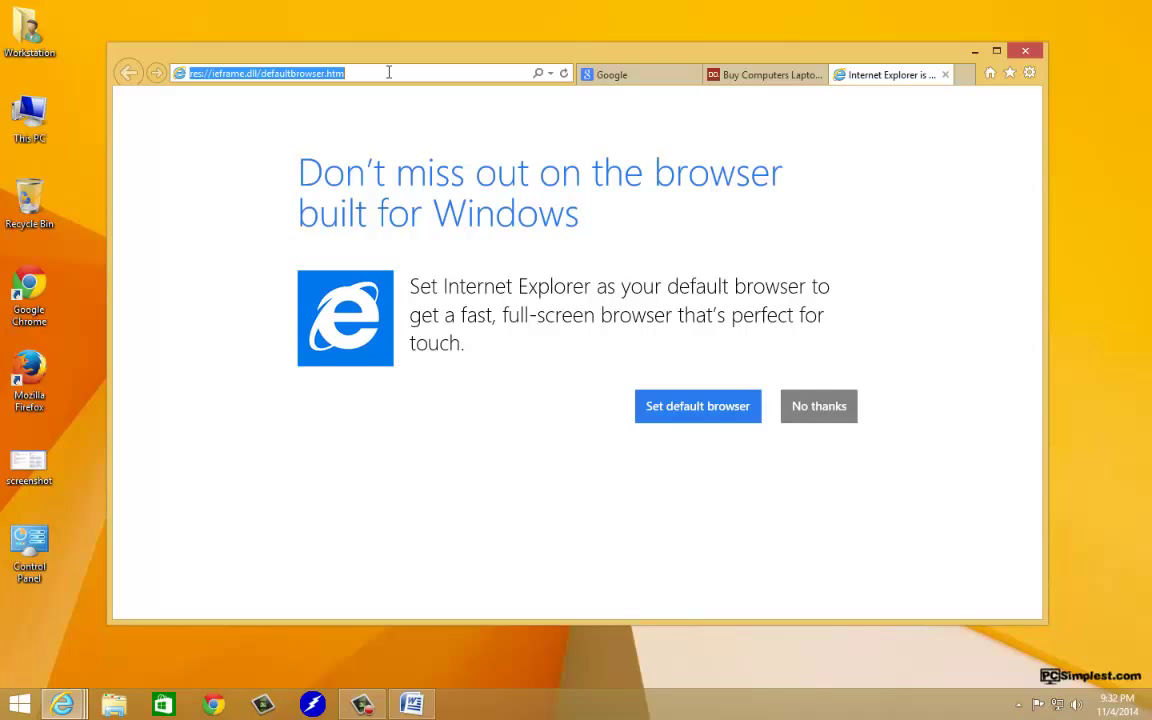
pyautogui.write('ni')
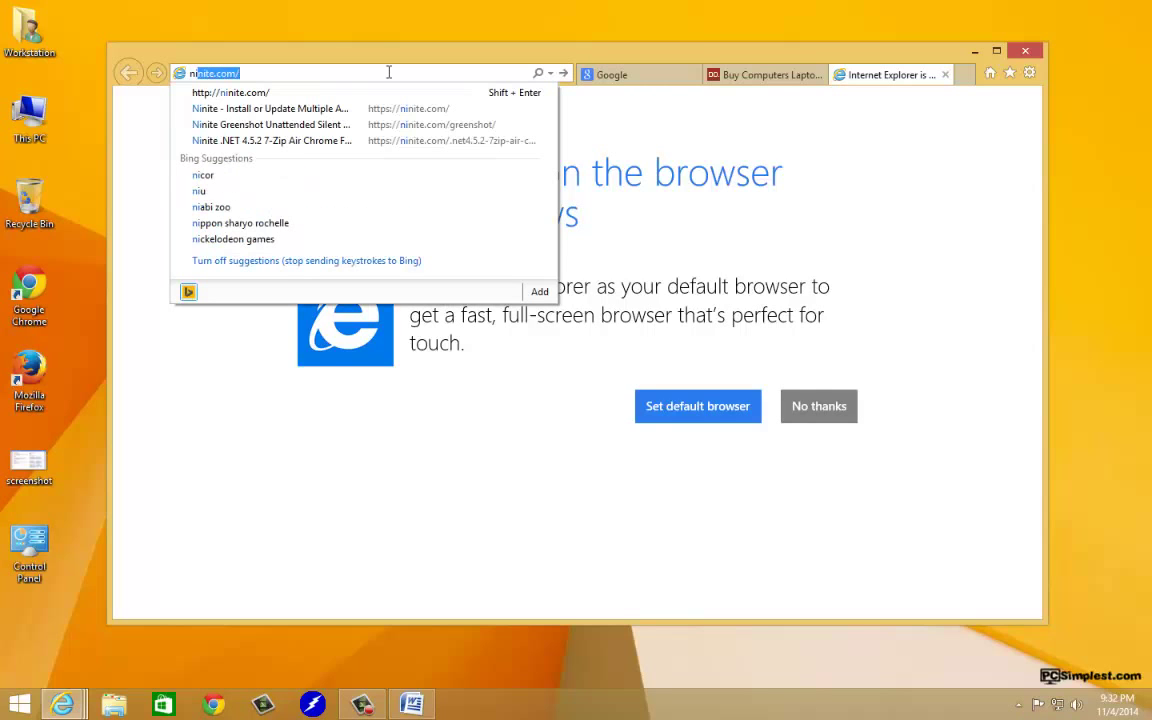
pyautogui.write('nite.com')
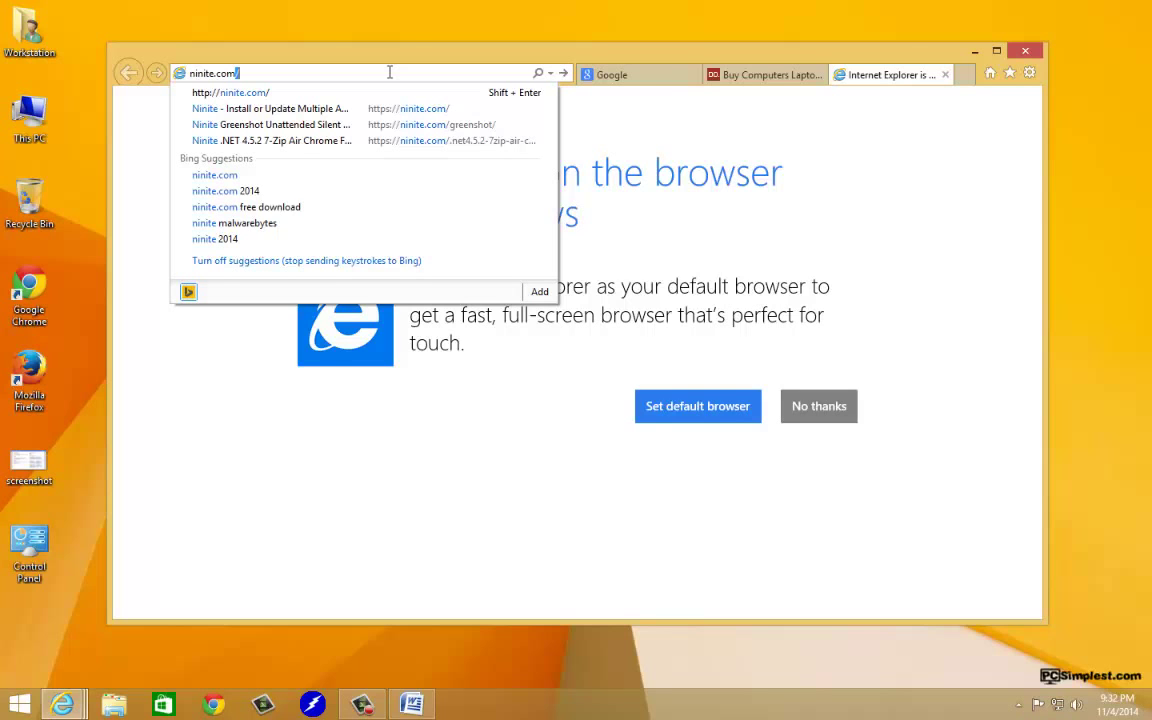
pyautogui.press('Return')
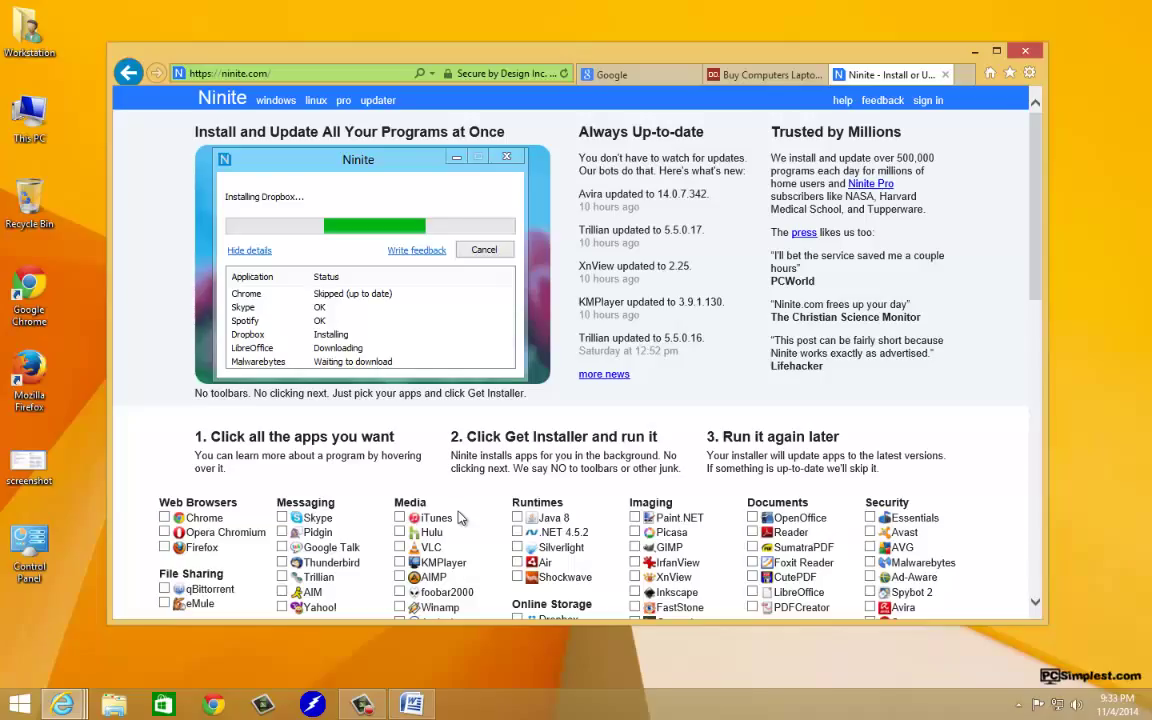
# Step: Tick Greenshot under Imaging on Ninite and request its installer
pyautogui.scroll(-1, 588, 458)
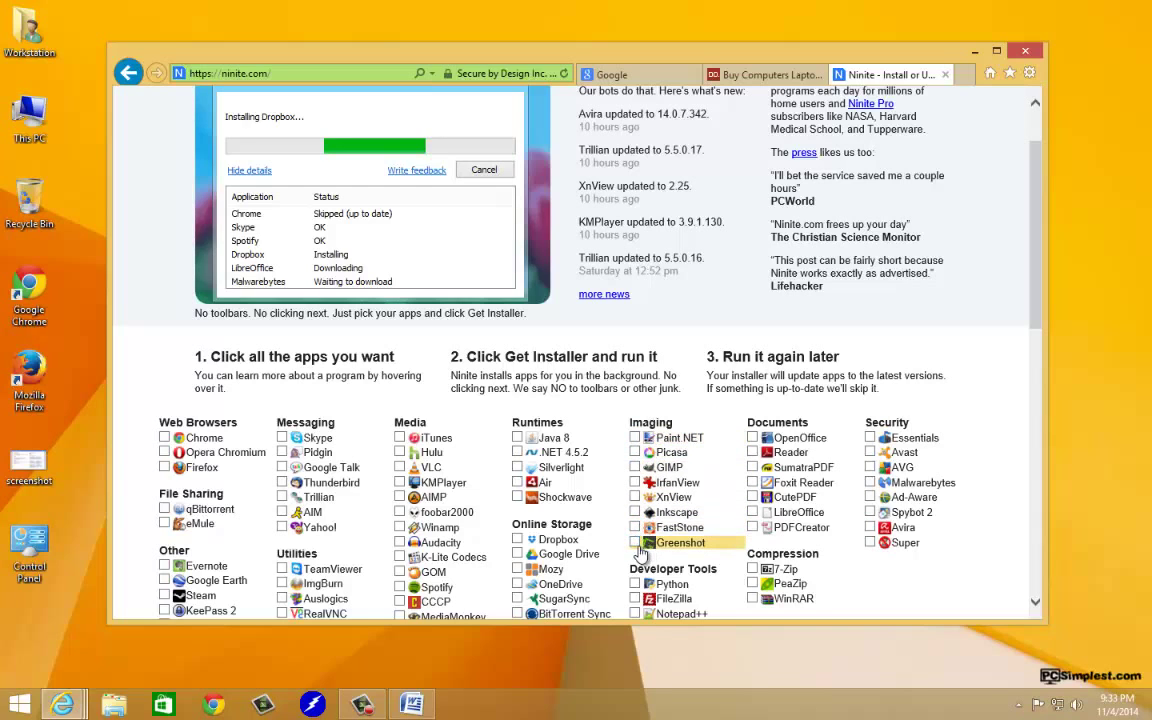
pyautogui.click(636, 544)
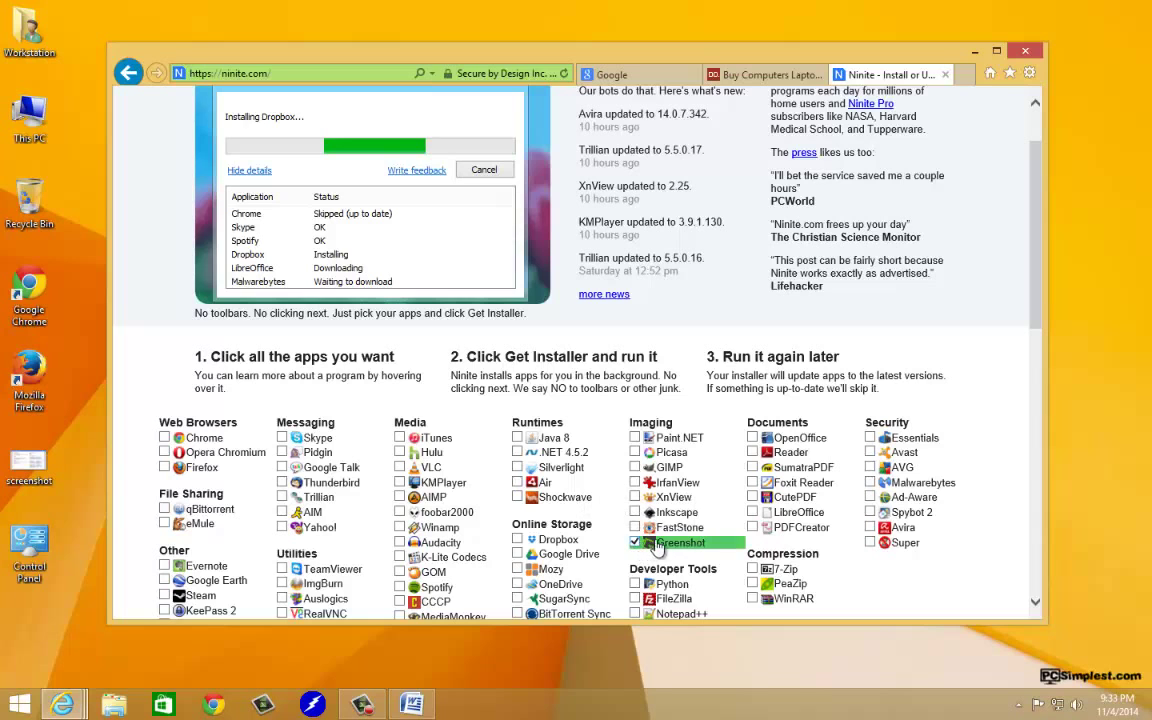
pyautogui.scroll(-2, 680, 538)
pyautogui.scroll(-3, 680, 520)
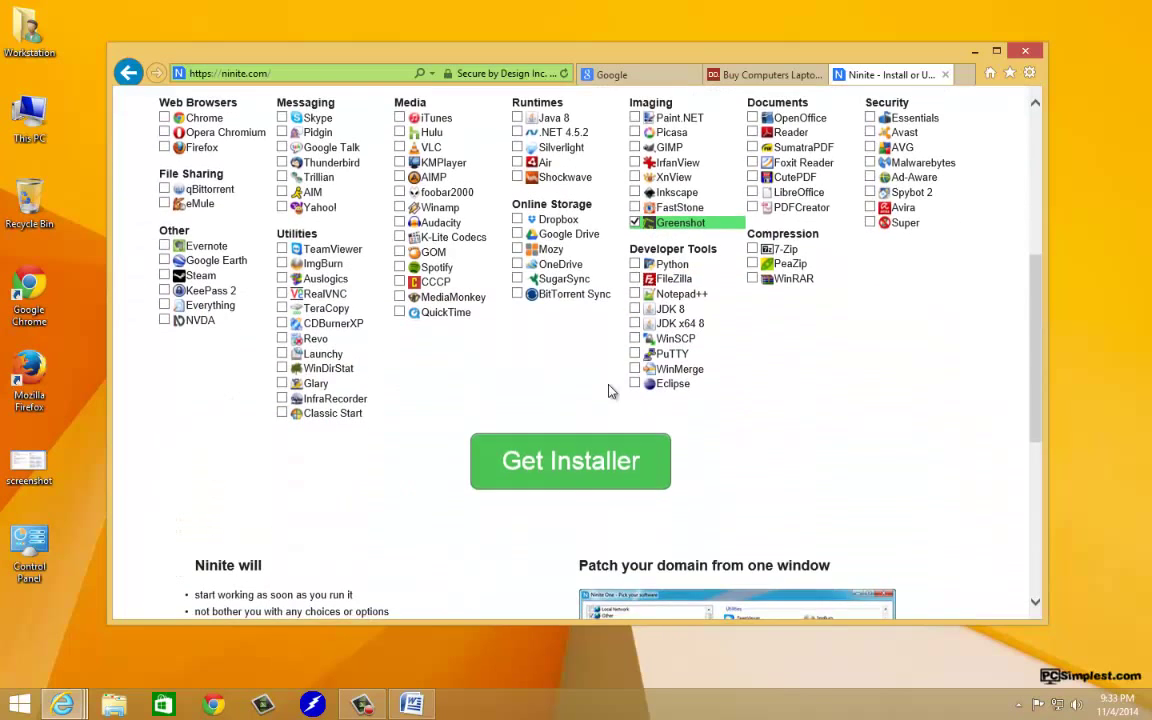
pyautogui.click(576, 470)
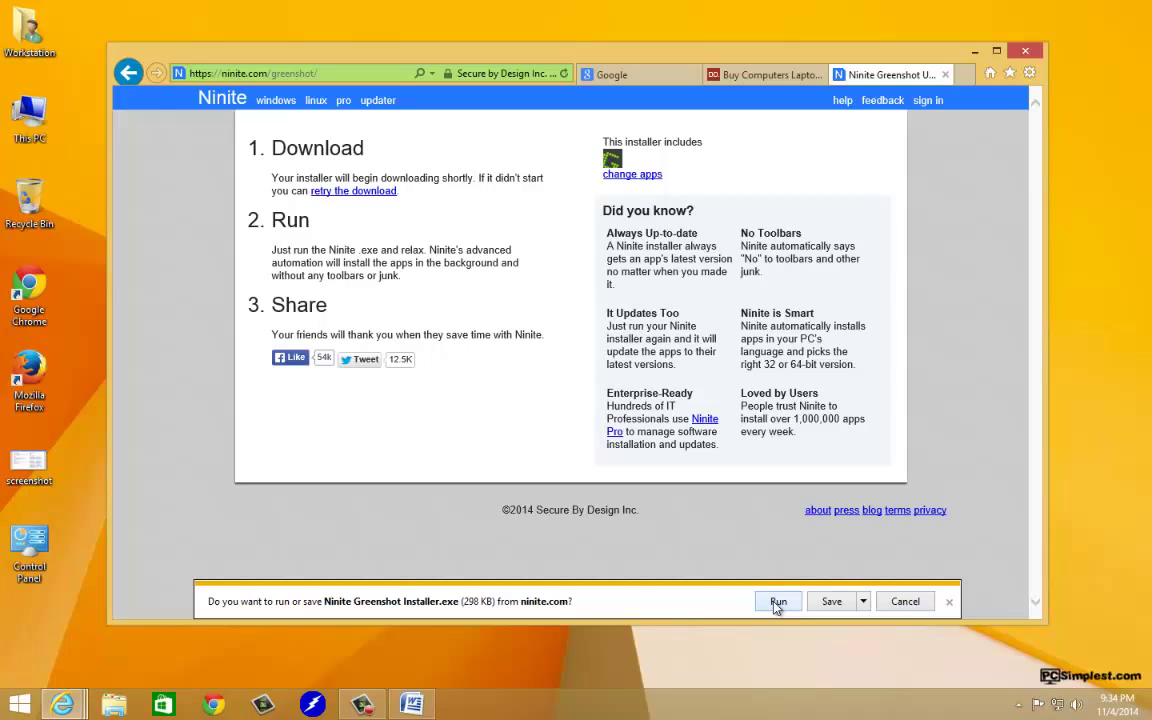
# Step: Run the Ninite Greenshot installer, close its Finished dialog, and show the hidden tray icons
pyautogui.click(778, 602)
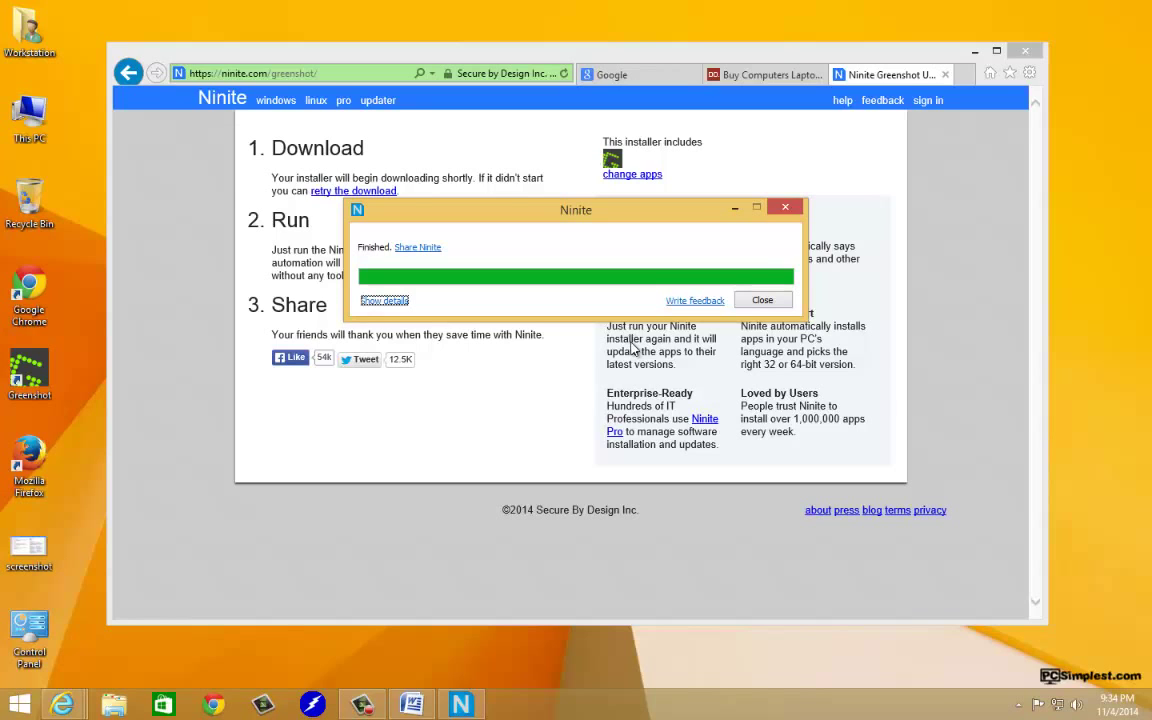
pyautogui.hotkey('alt', 'F4')
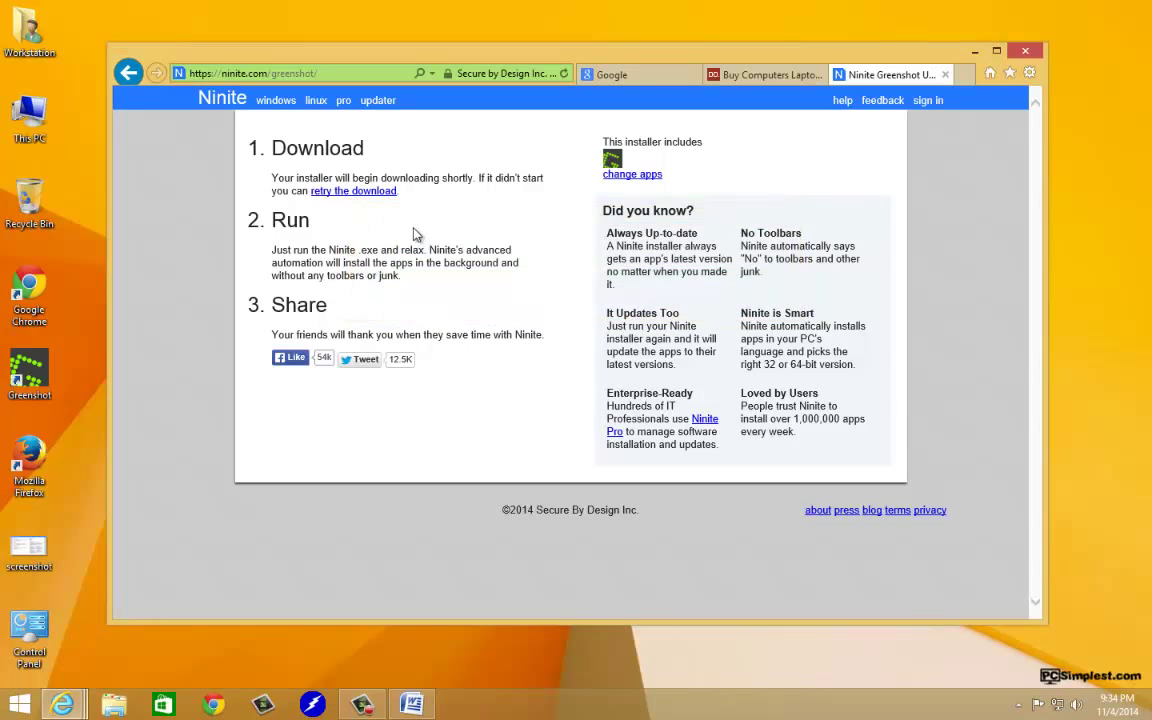
pyautogui.click(1018, 705)
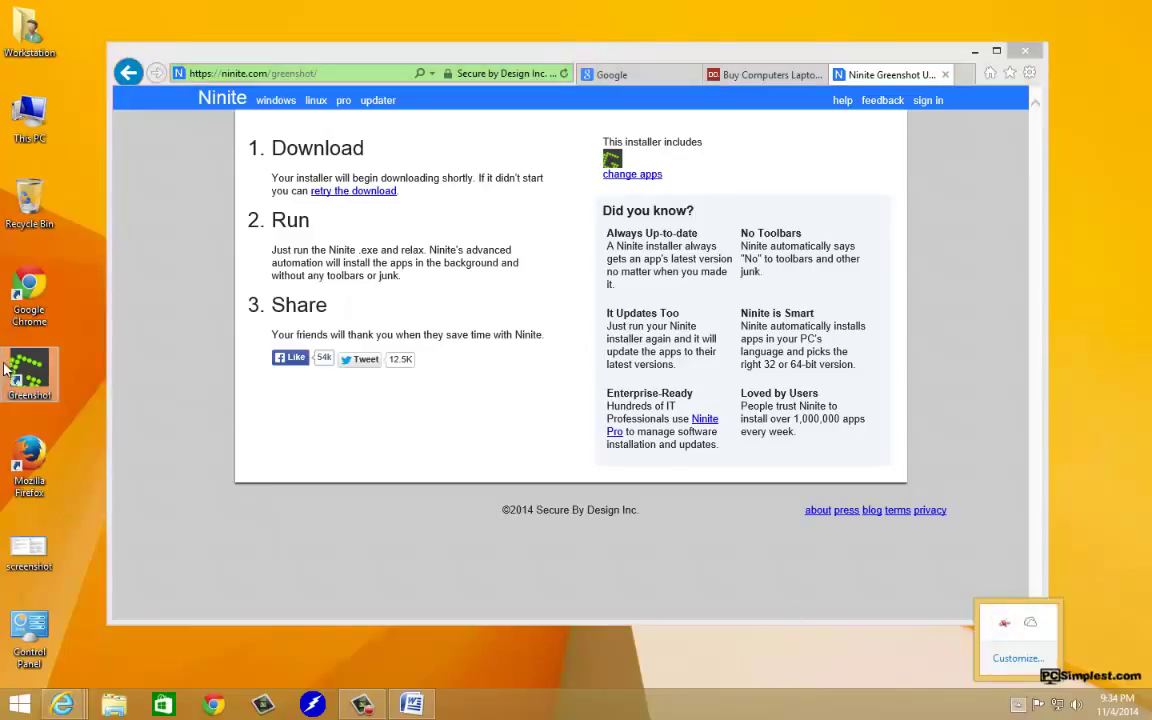
# Step: Launch Greenshot from its desktop shortcut and start a Print Screen region capture
pyautogui.doubleClick(46, 352)
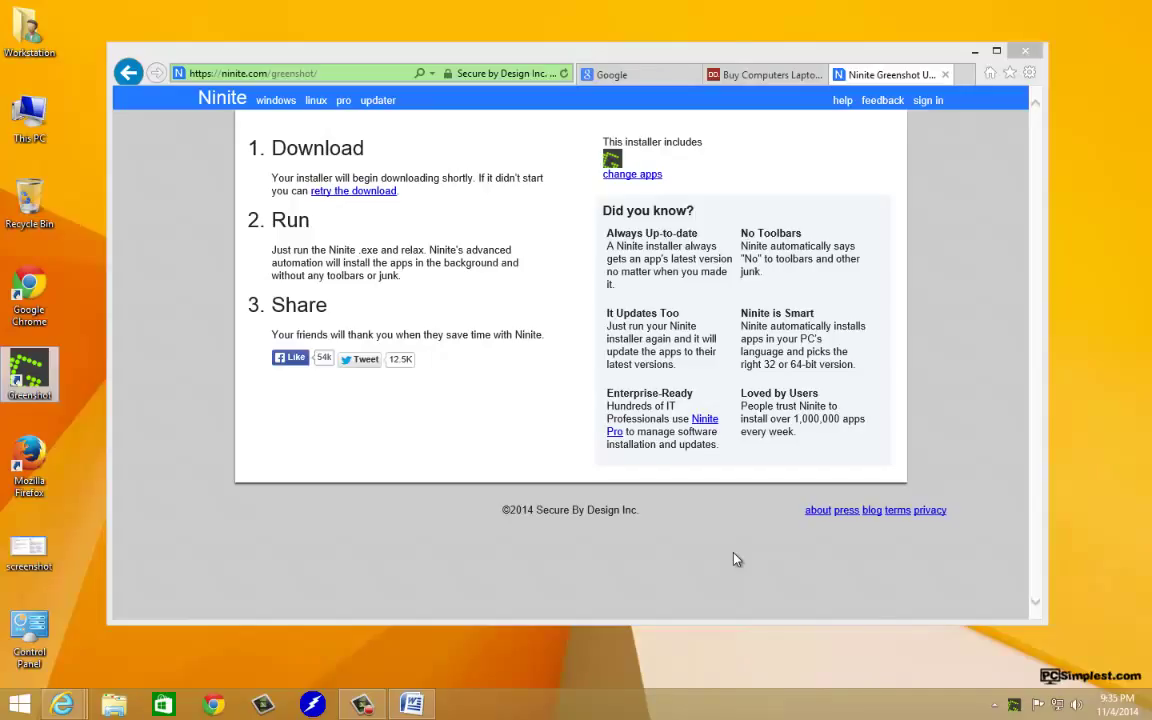
pyautogui.press('Print')
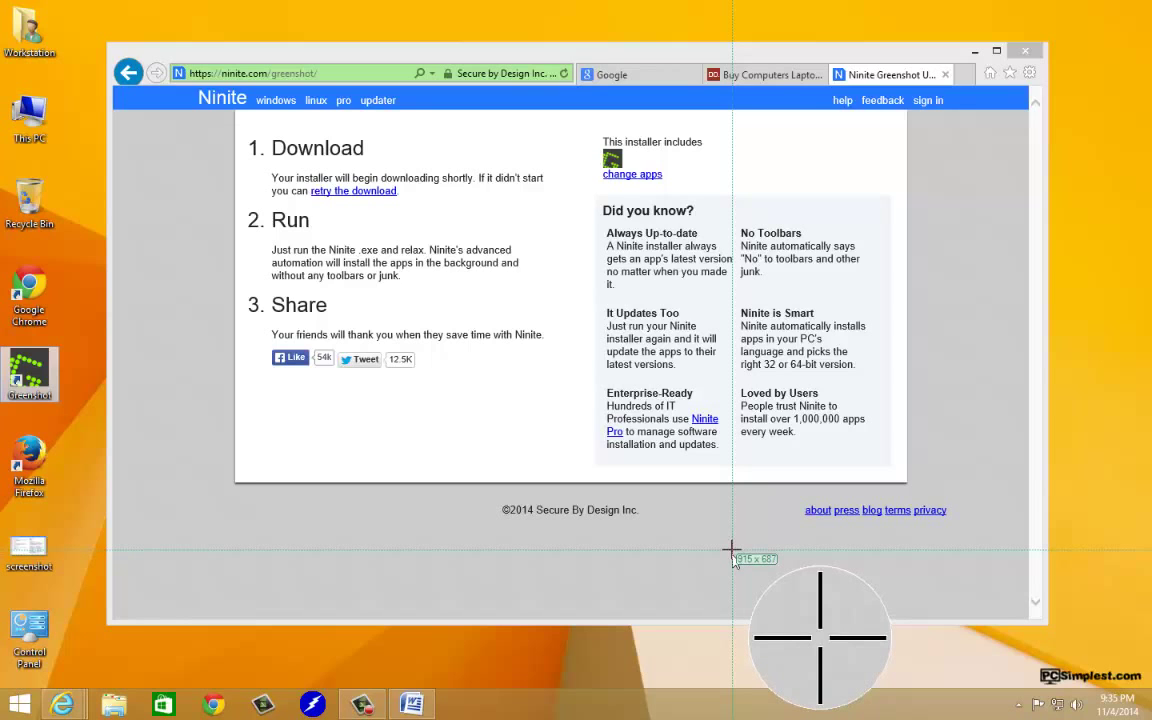
# Step: Capture a 970 x 549 region of the Ninite page from the logo to the footer links
pyautogui.press('Escape')
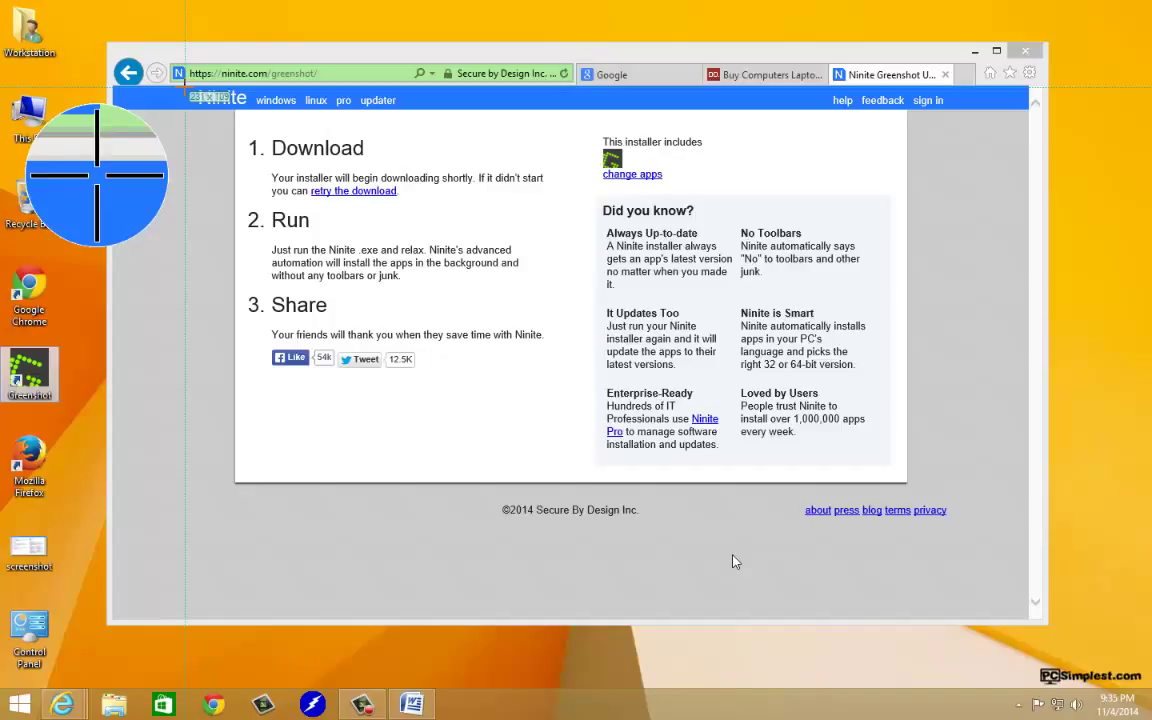
pyautogui.moveTo(185, 87); pyautogui.dragTo(959, 525)
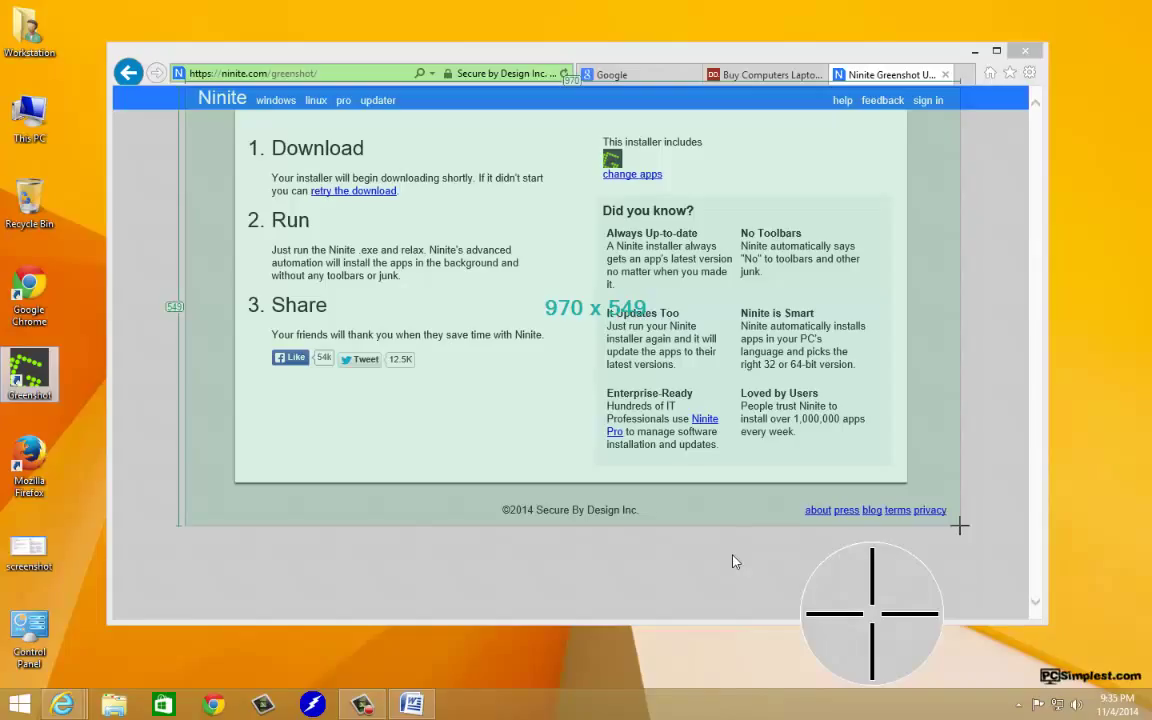
pyautogui.moveTo(959, 525); pyautogui.dragTo(959, 525)
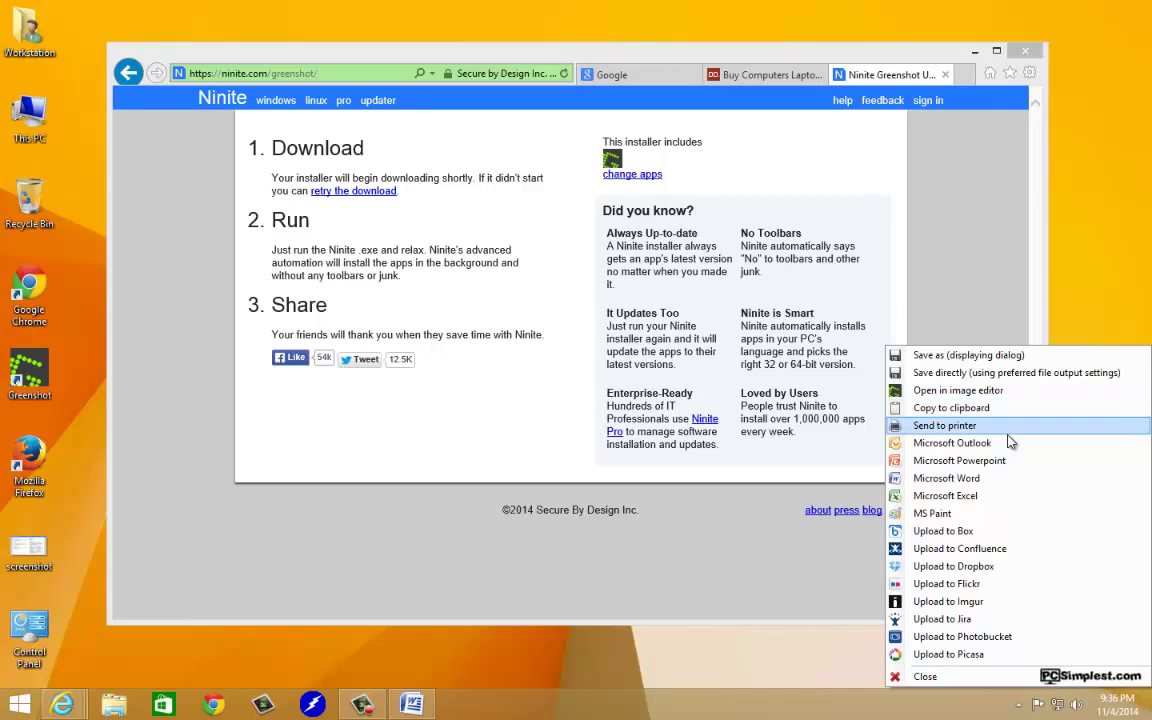
# Step: Go to the 'Save as (displaying dialog)' entry in Greenshot's destination menu
pyautogui.moveTo(1022, 428)
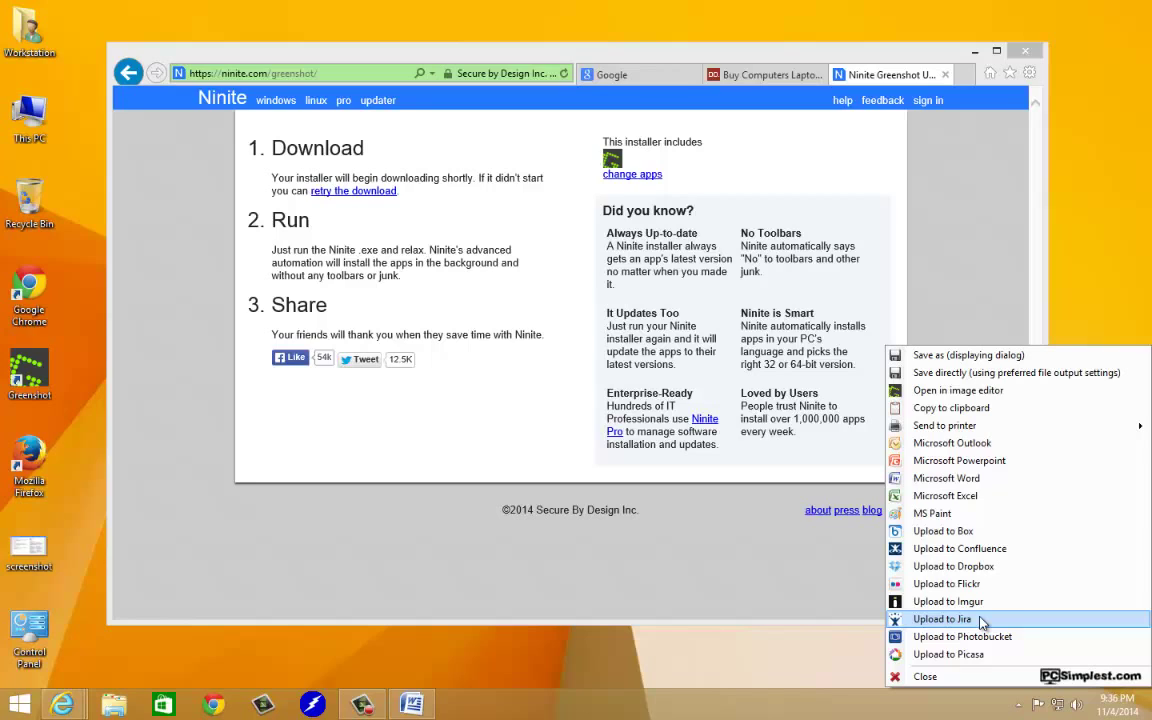
# Step: Save the capture to the Desktop as the PNG 'screenshot 2'
pyautogui.click(990, 356)
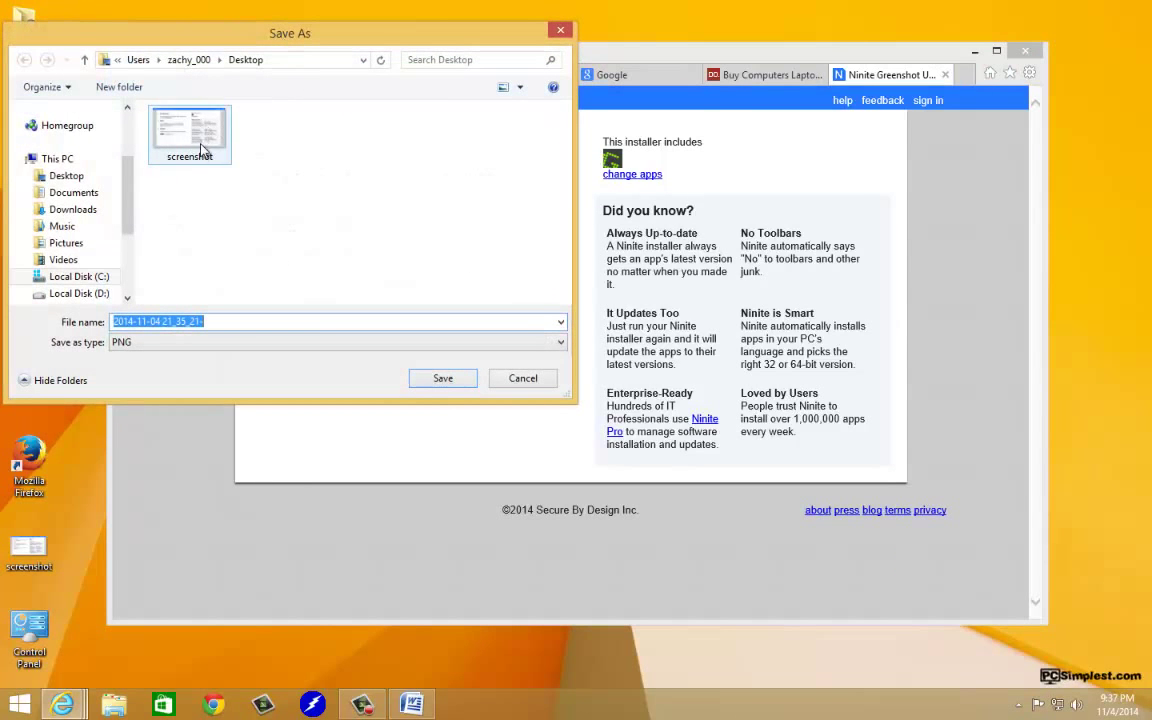
pyautogui.click(258, 321)
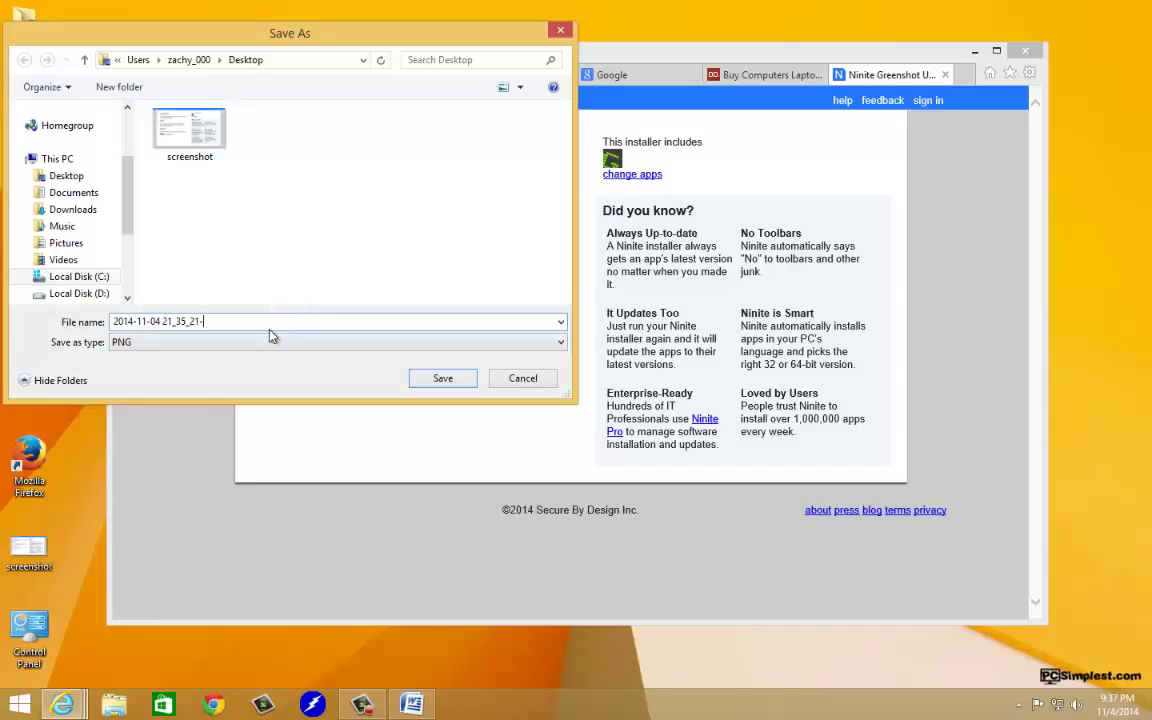
pyautogui.moveTo(278, 320); pyautogui.dragTo(0, 185)
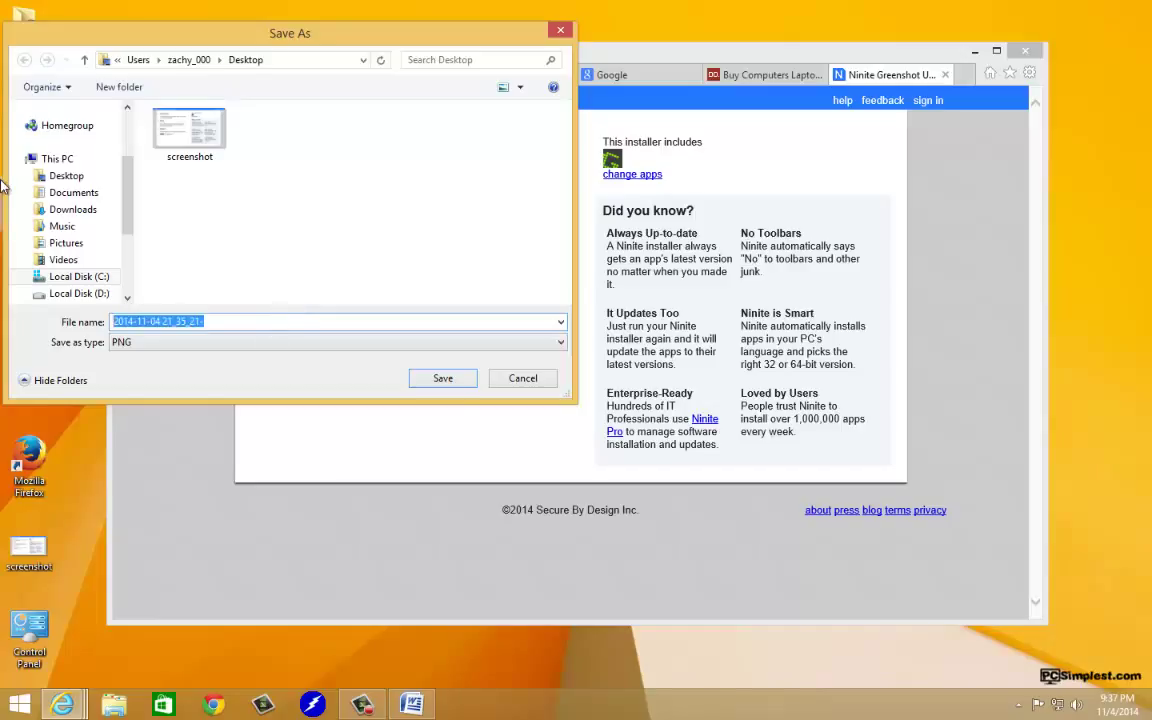
pyautogui.write('scre')
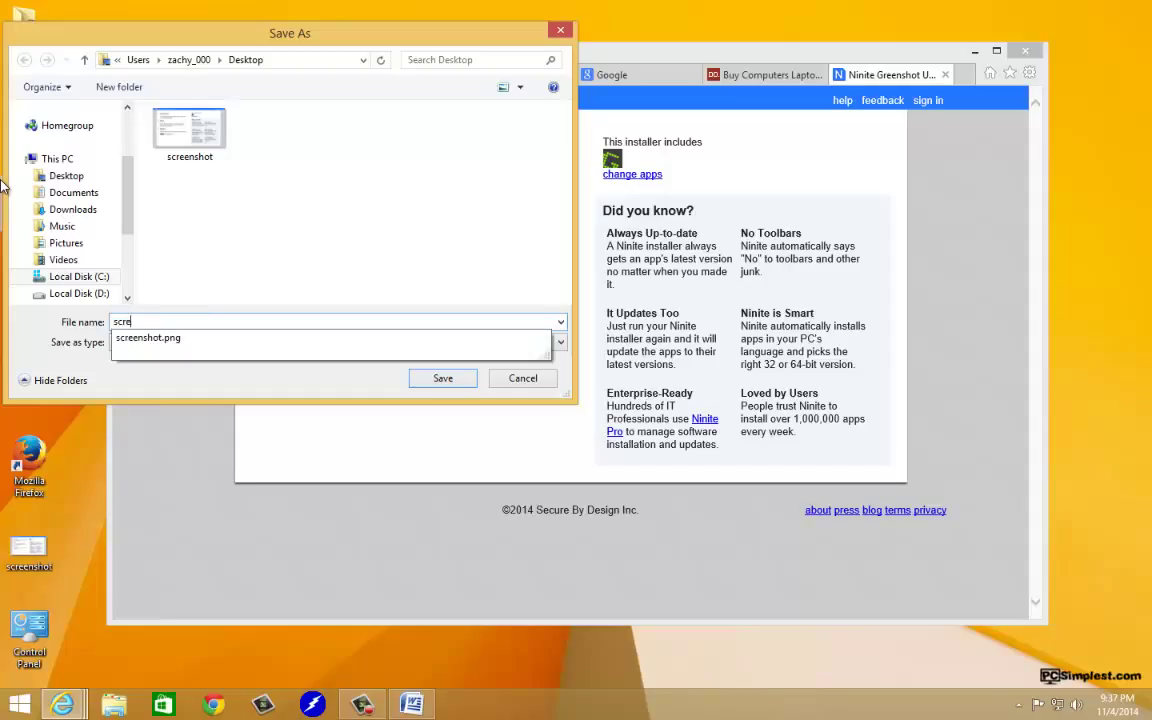
pyautogui.write('enshot 2')
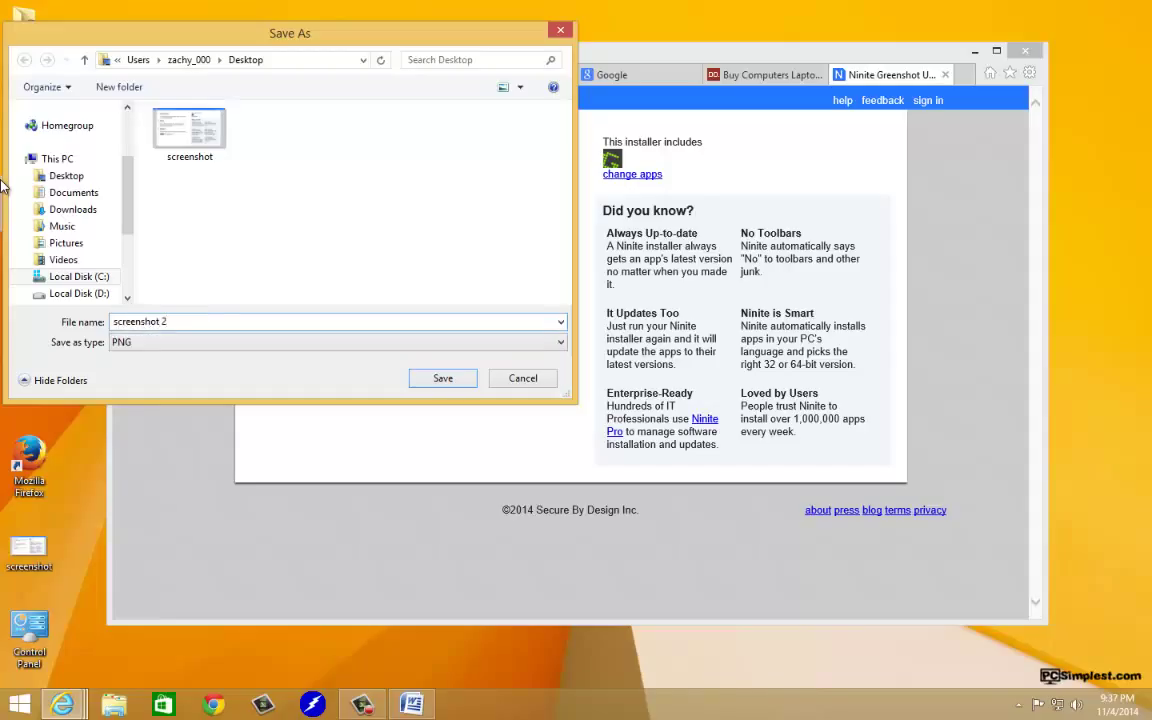
pyautogui.press('Return')
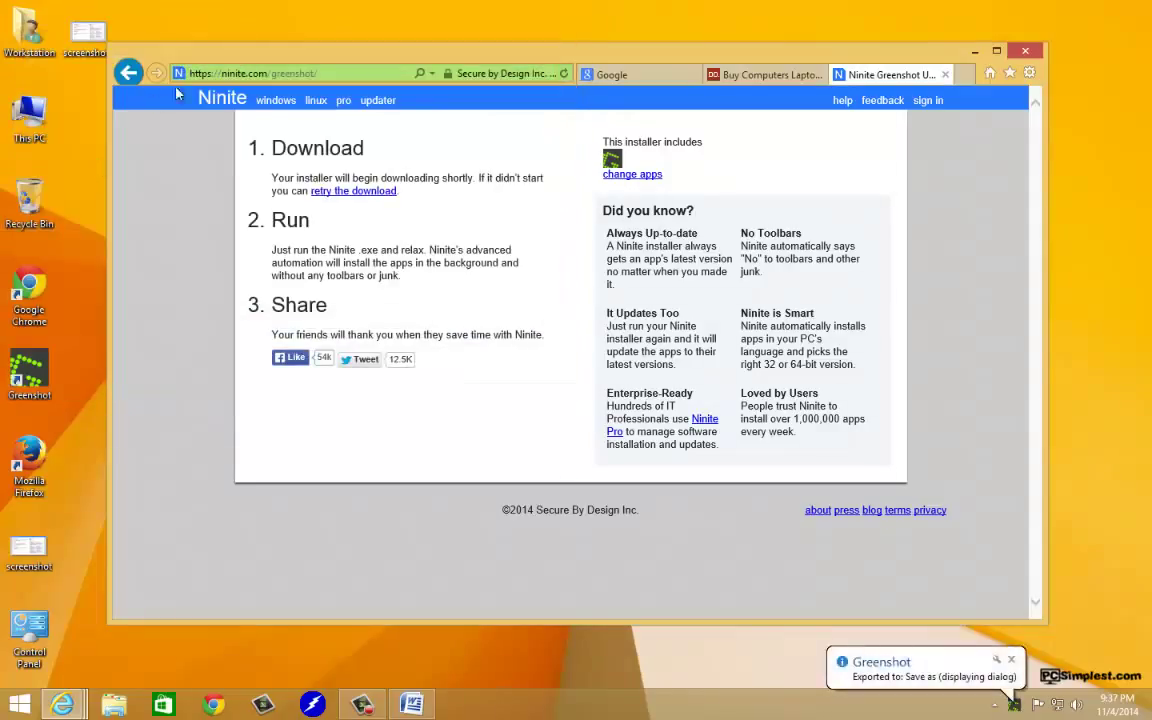
# Step: Open screenshot 2 from the desktop in Windows Photo Viewer and move the window up-left
pyautogui.moveTo(198, 52); pyautogui.dragTo(247, 54)
pyautogui.doubleClick(85, 40)
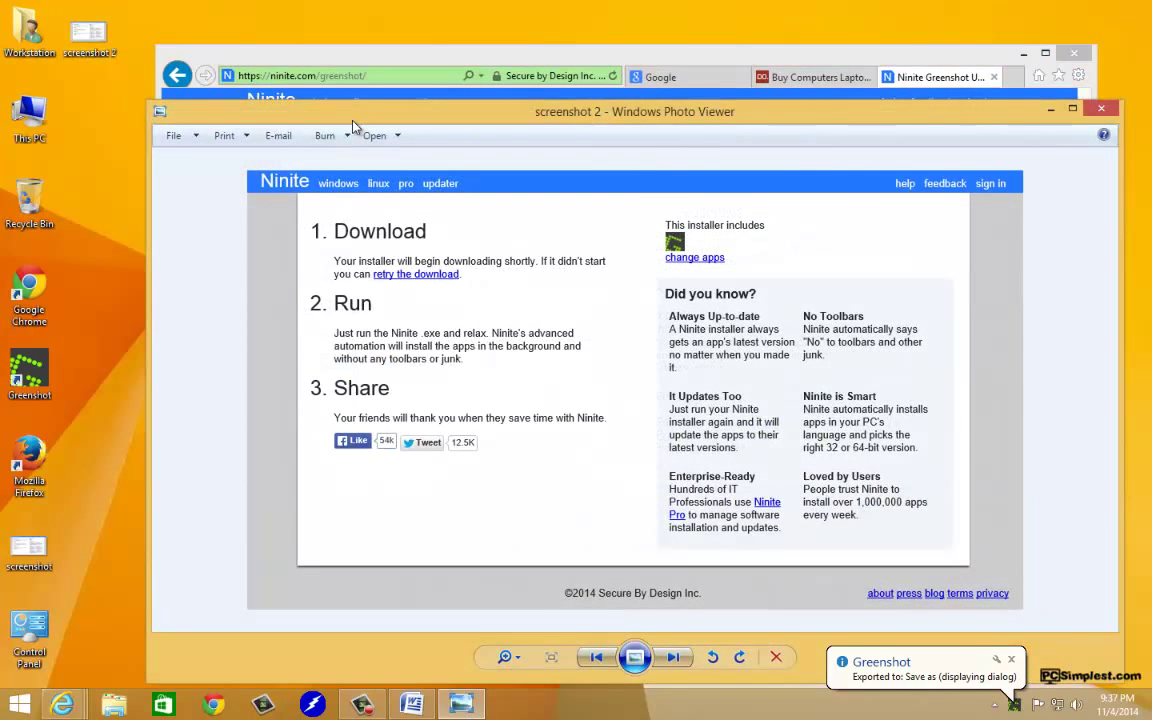
pyautogui.moveTo(352, 120); pyautogui.dragTo(305, 106)
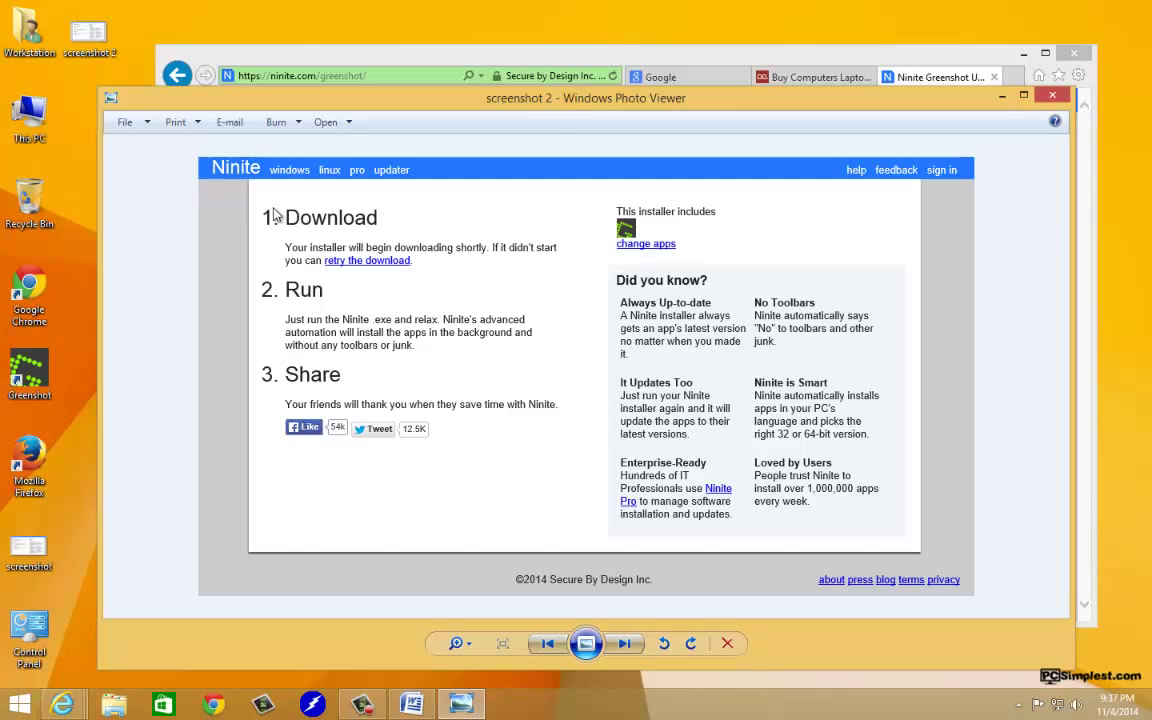
# Step: Capture a 367 x 190 region of the Ninite image shown in Photo Viewer
pyautogui.press('Print')
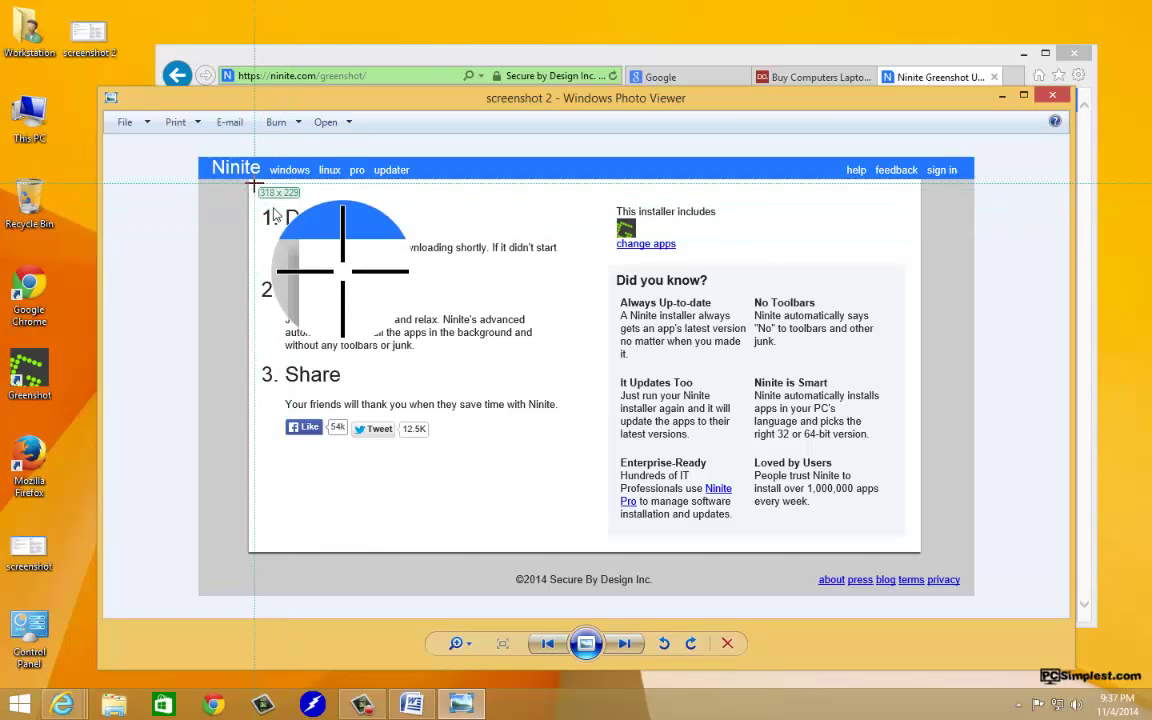
pyautogui.moveTo(394, 211); pyautogui.dragTo(617, 383)
pyautogui.moveTo(689, 380)
pyautogui.mouseDown()
pyautogui.moveTo(726, 385)
pyautogui.moveTo(628, 378)
pyautogui.moveTo(590, 357)
pyautogui.moveTo(621, 371)
pyautogui.moveTo(687, 368)
pyautogui.mouseUp()
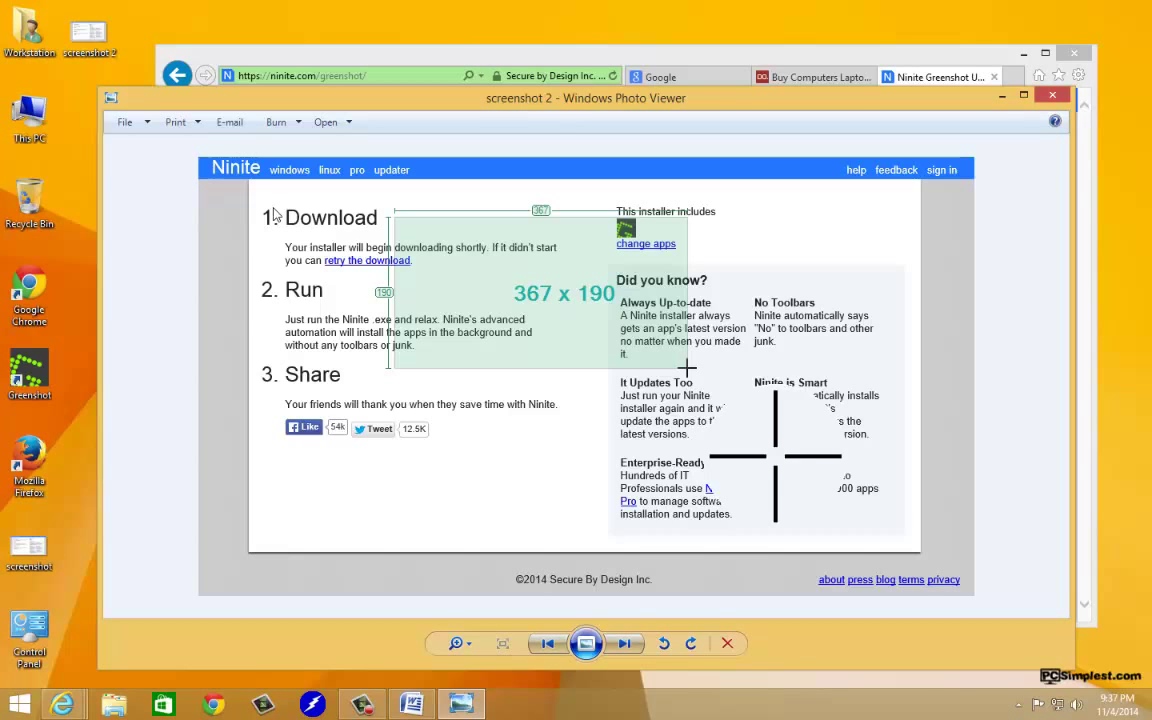
pyautogui.moveTo(687, 368); pyautogui.dragTo(688, 369)
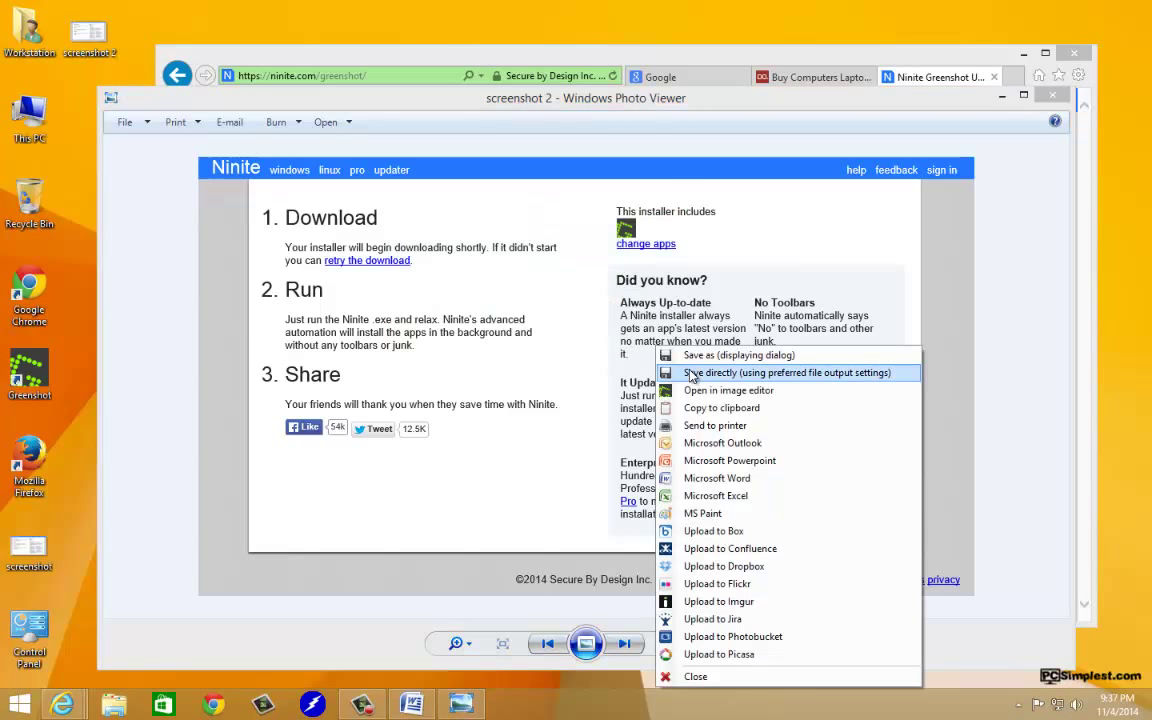